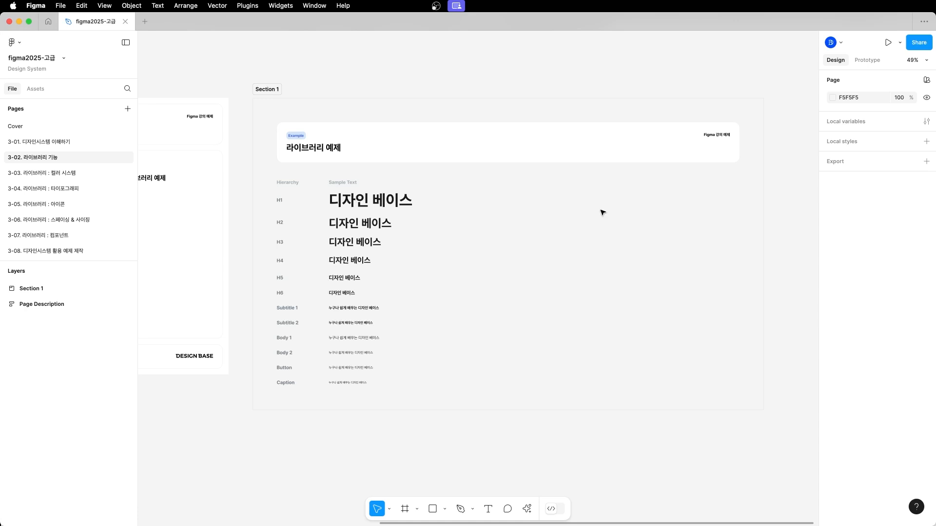
- Create a new design file and rename it figma-library-test
left_click(145, 21)
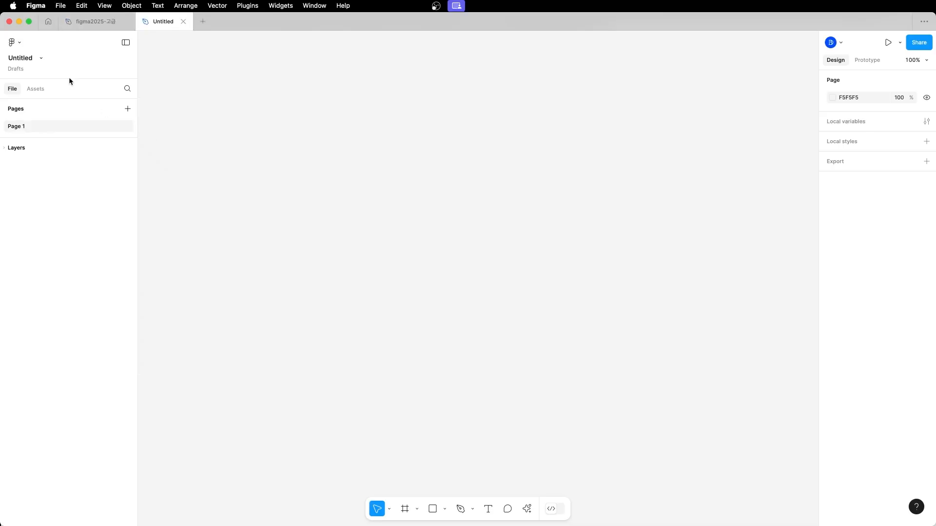
left_click(30, 59)
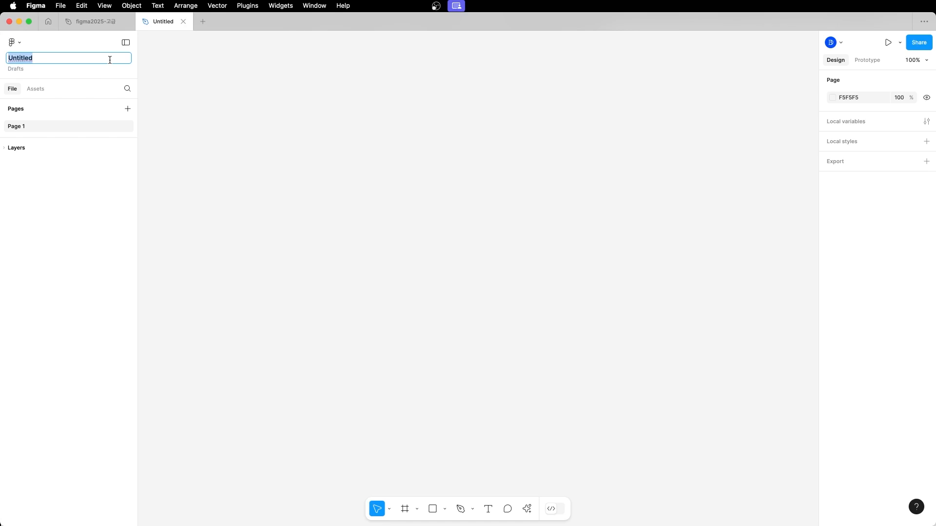
type("fima")
type("ma-libray")
type("-test")
key("Return")
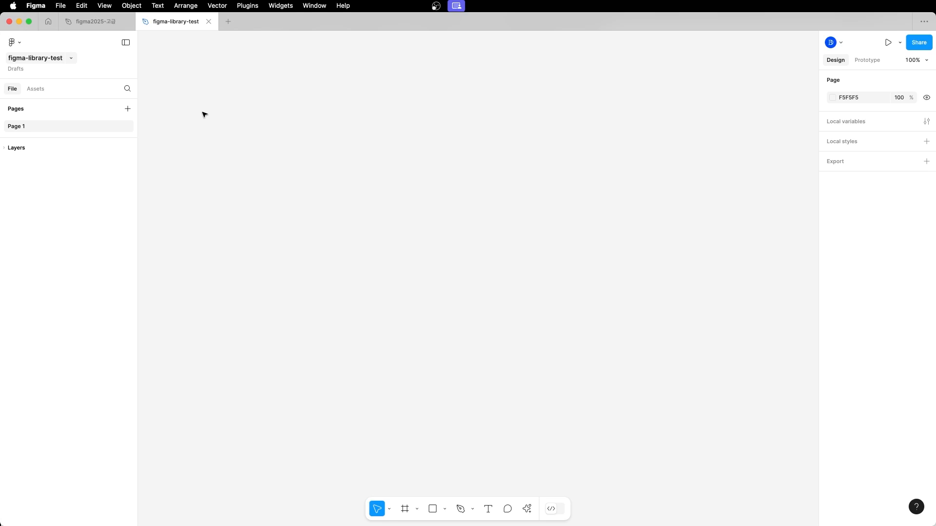
- Copy the contents of Section 1 from the figma2025-고급 file and paste them into figma-library-test
left_click(111, 21)
left_click(262, 88)
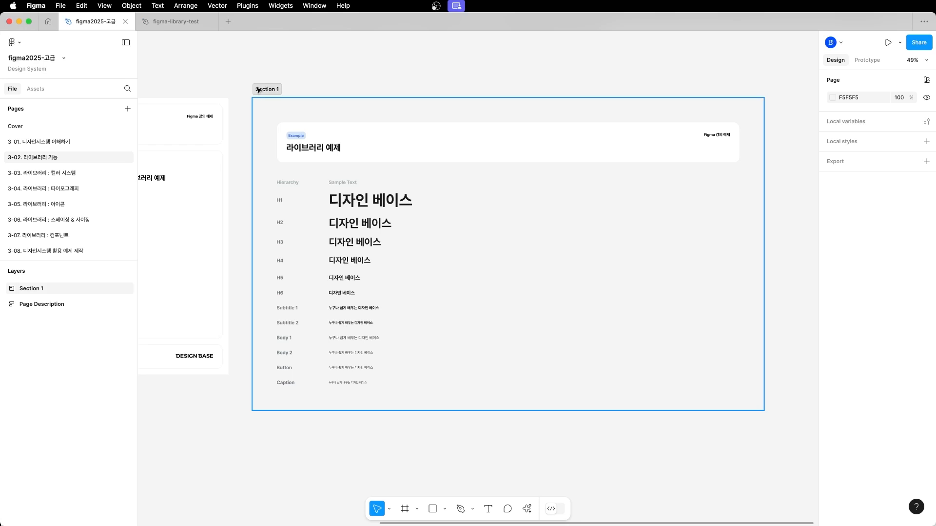
left_click(176, 22)
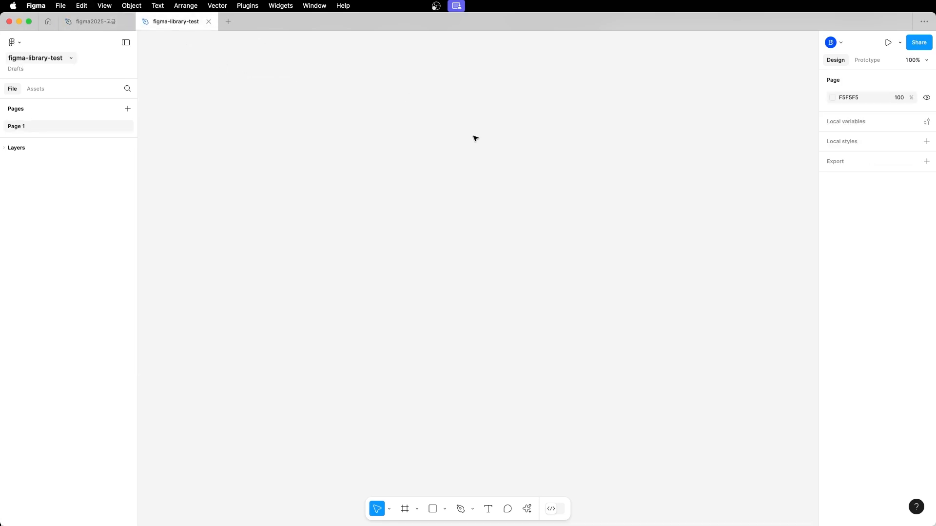
key("super+v")
scroll(460, 242, "left", 2)
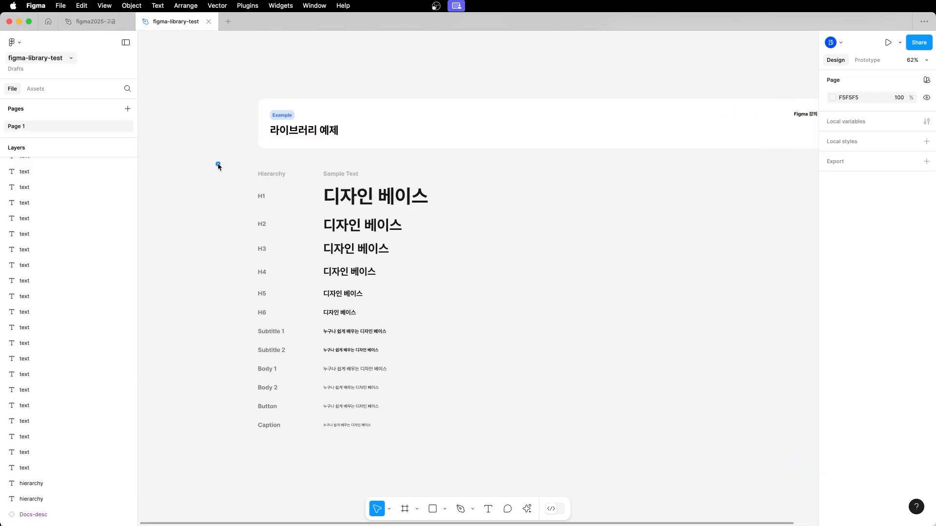
- Create a text style named H1 from the sample text in the H1 row
left_click(370, 201)
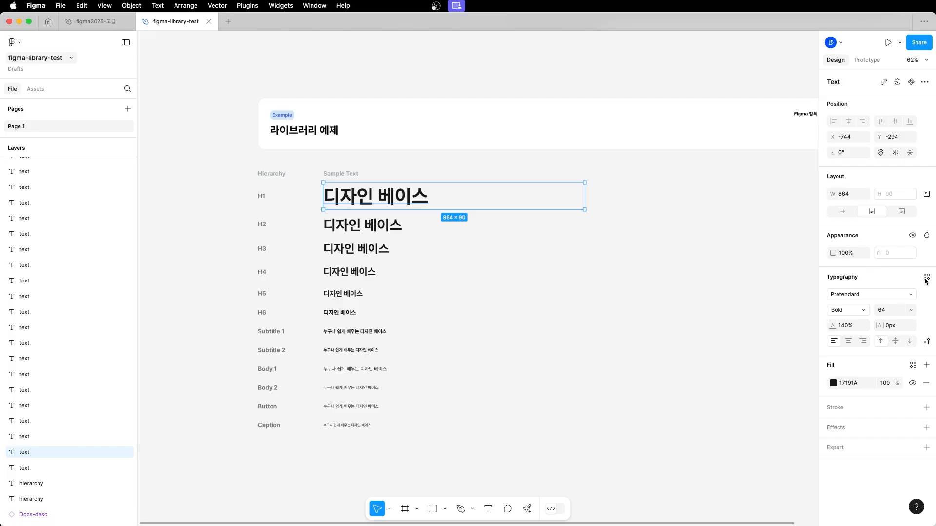
left_click(926, 278)
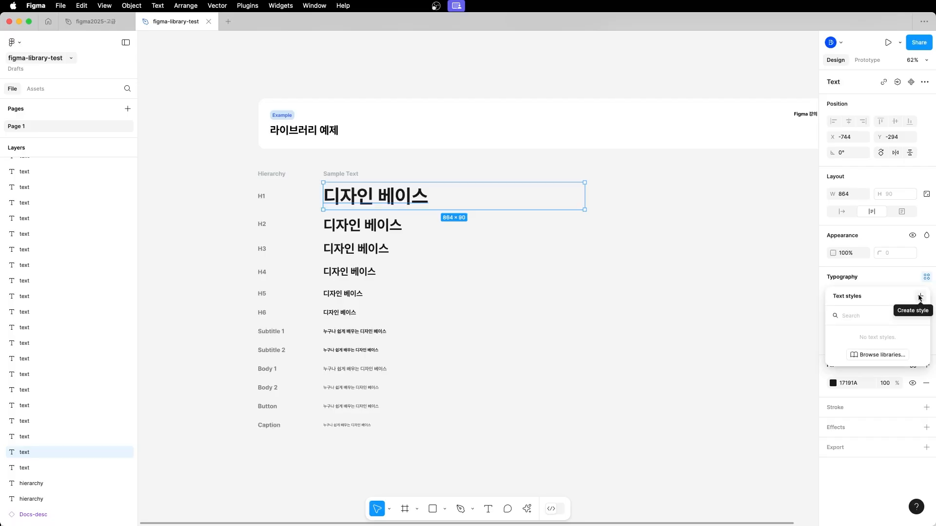
left_click(921, 295)
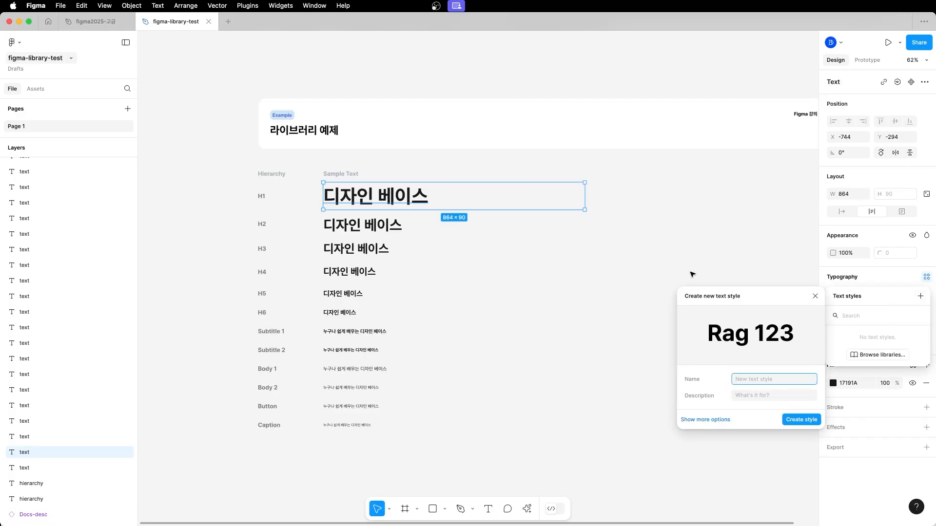
type("ㅗ")
key("BackSpace")
type("H1")
key("Return")
- Create a text style named H2 from the sample text in the H2 row, and deselect it
left_click(487, 225)
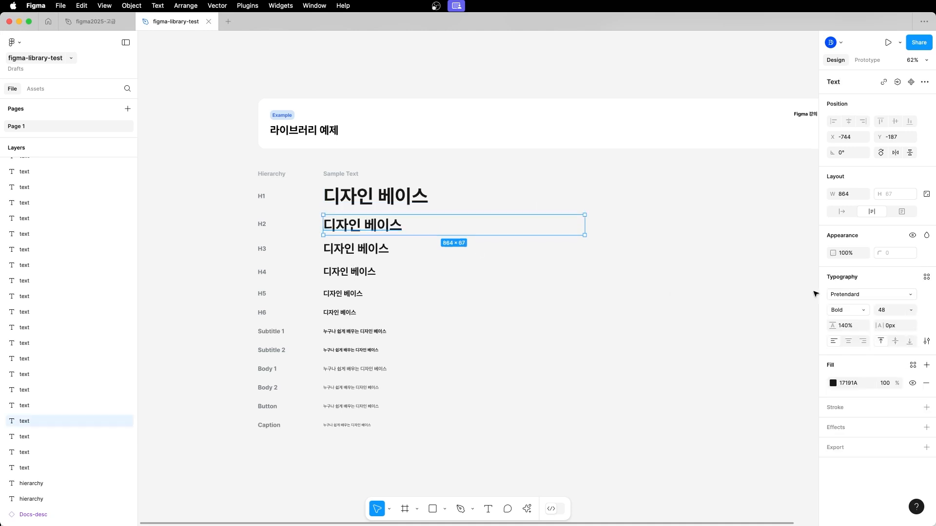
left_click(926, 279)
left_click(921, 296)
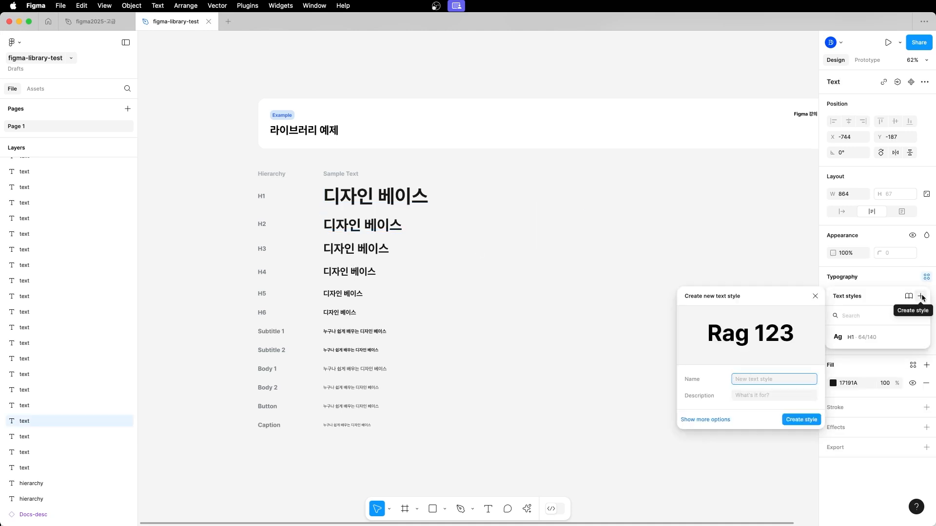
type("H2")
key("Return")
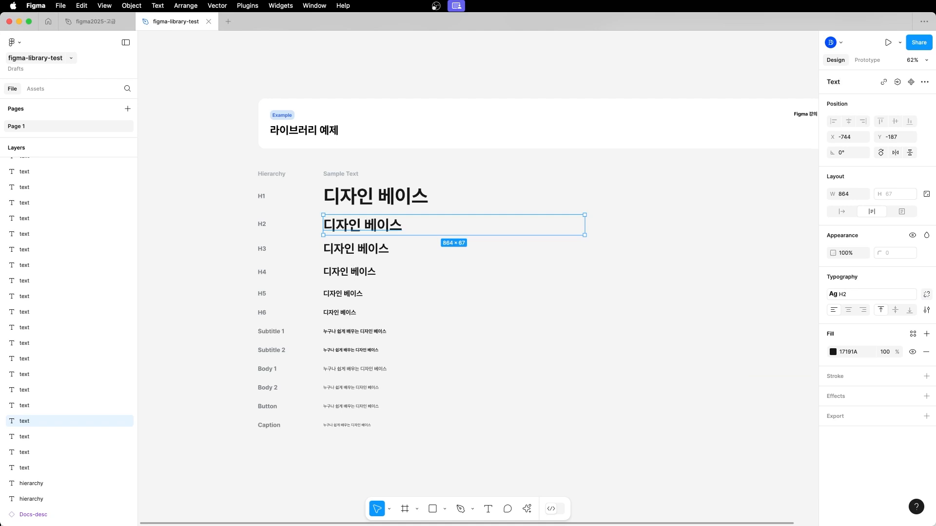
left_click(773, 209)
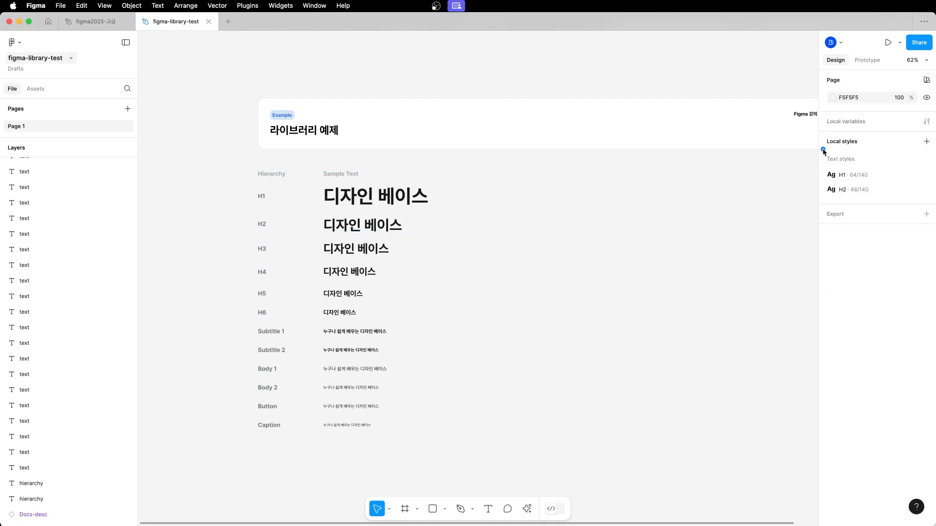
left_click_drag(823, 151, 888, 210)
- Add a text layer reading "sdfsff" above the 라이브러리 예제 header card
scroll(648, 135, "up", 3)
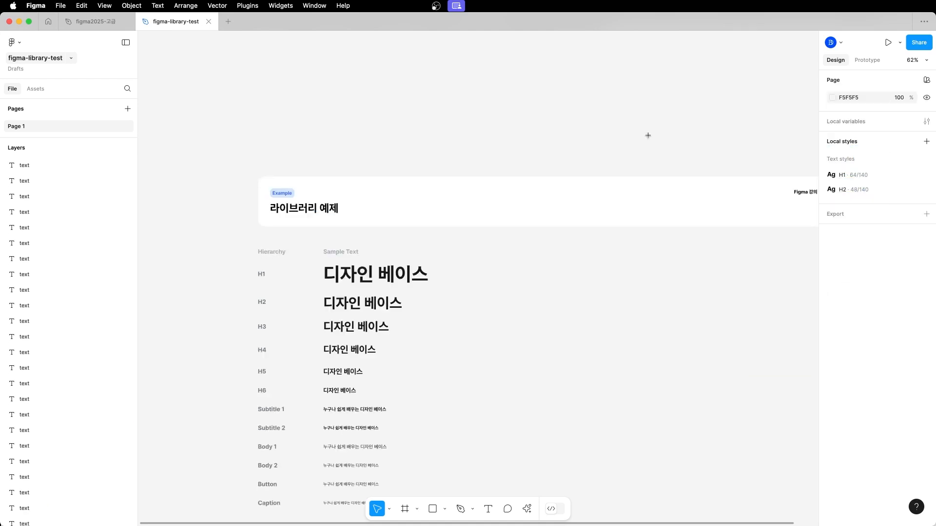
key("t")
left_click(630, 135)
type("sdfsff")
key("Escape")
- Switch the "sdfsff" text between the H1 and H2 text styles, ending with H1 applied
left_click(895, 305)
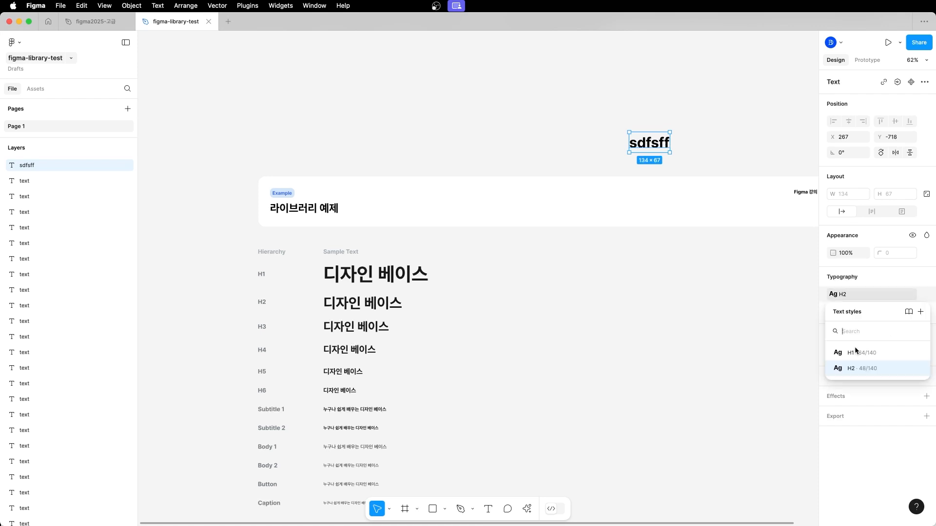
left_click(858, 350)
left_click(869, 294)
left_click(859, 365)
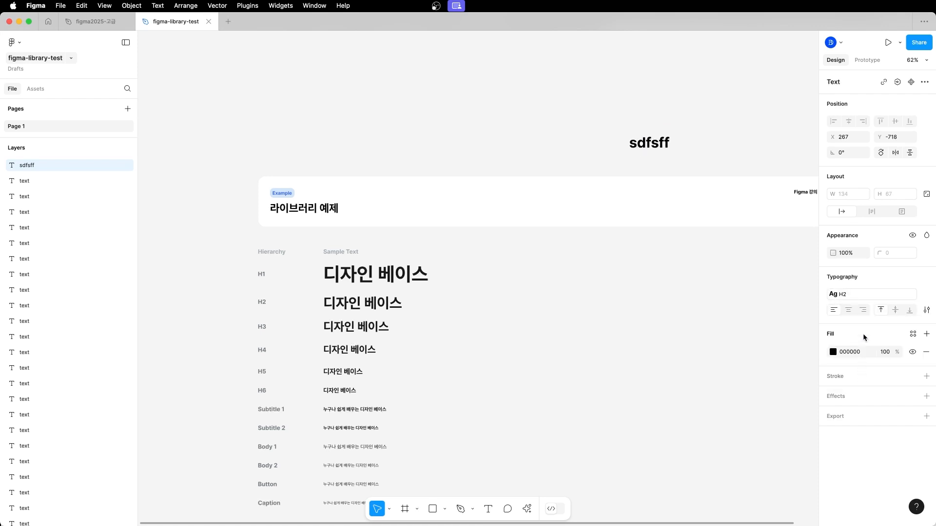
left_click(864, 294)
left_click(857, 351)
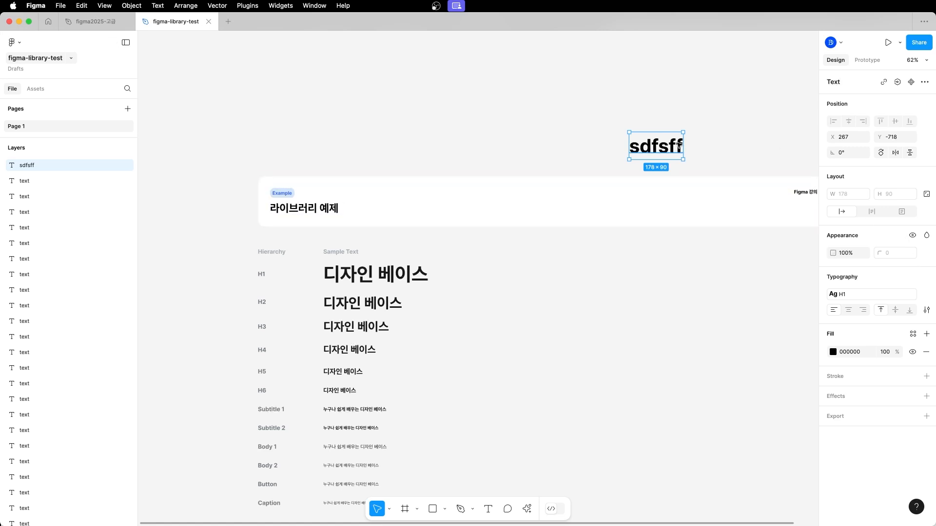
left_click(741, 122)
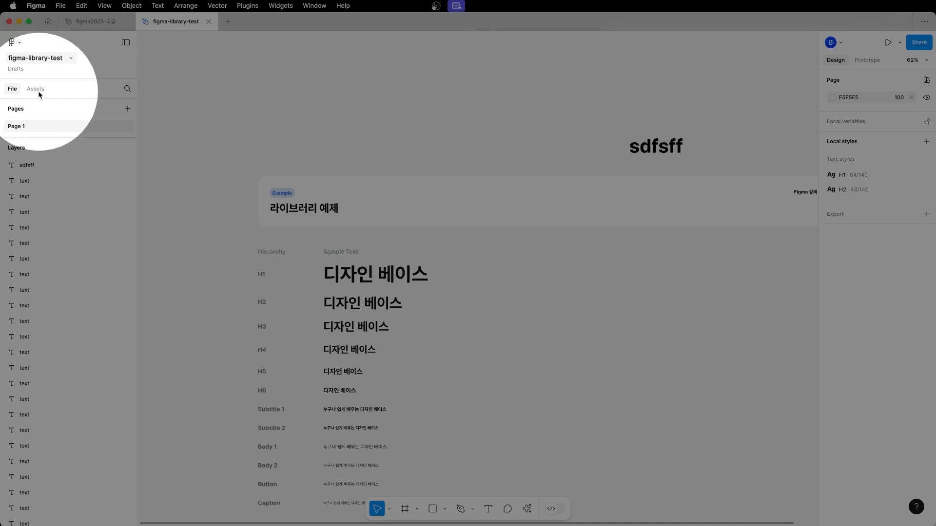
- Publish the file's H1 and H2 text styles as a library, moving the file into the Design System project
left_click(37, 89)
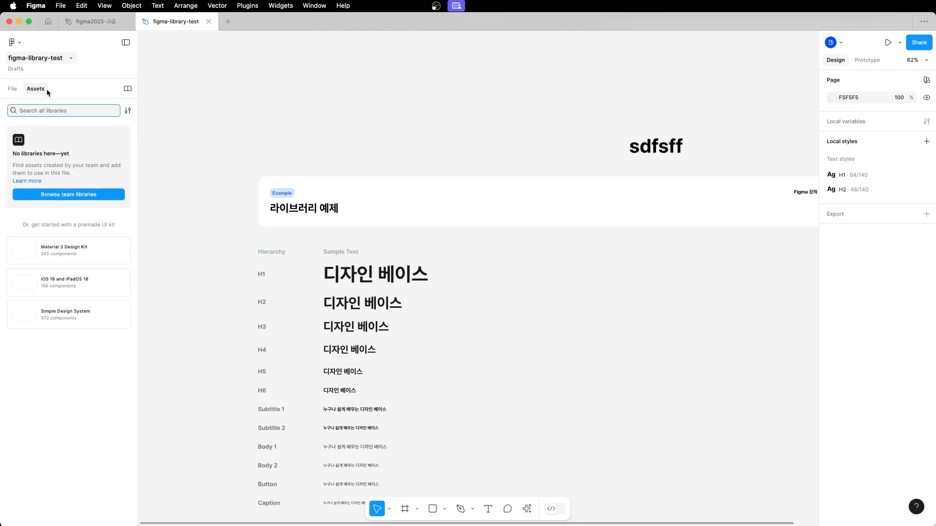
left_click(126, 90)
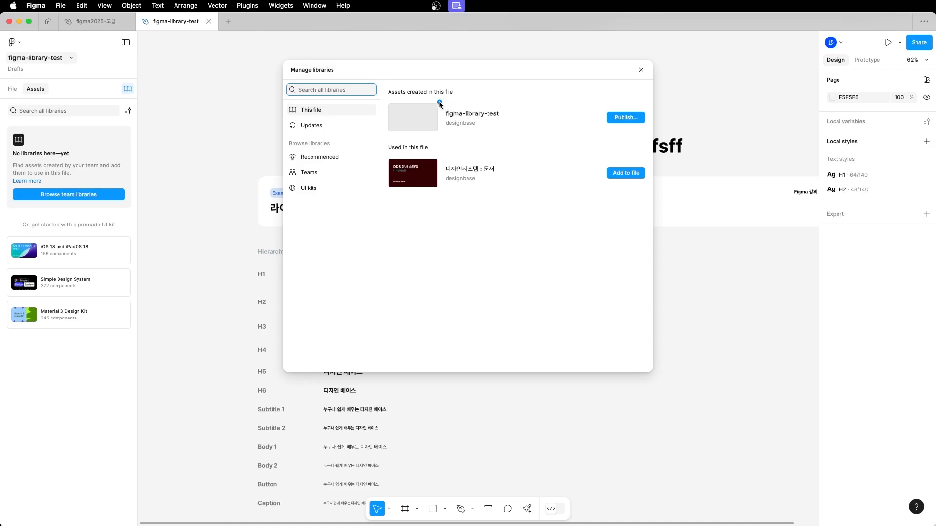
mouse_move(439, 103)
left_mouse_down()
mouse_move(503, 128)
mouse_move(653, 139)
left_mouse_up()
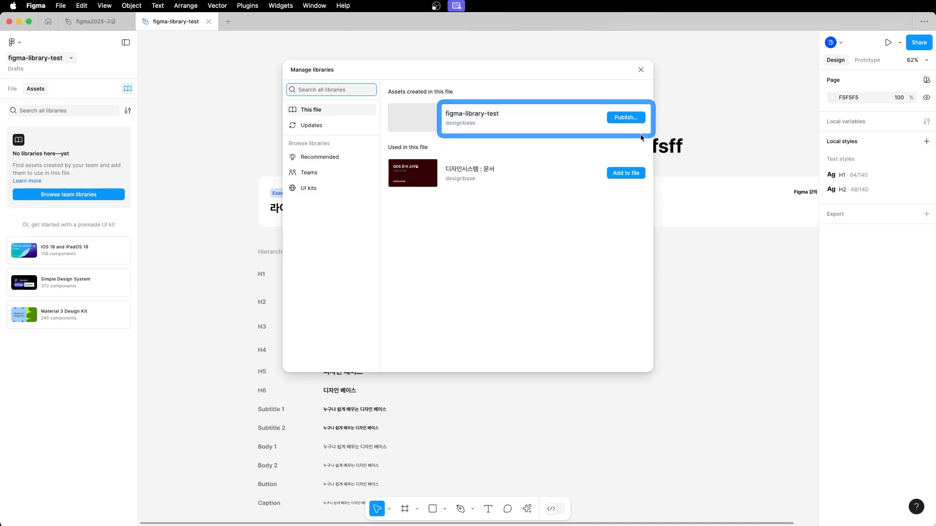
left_click(623, 118)
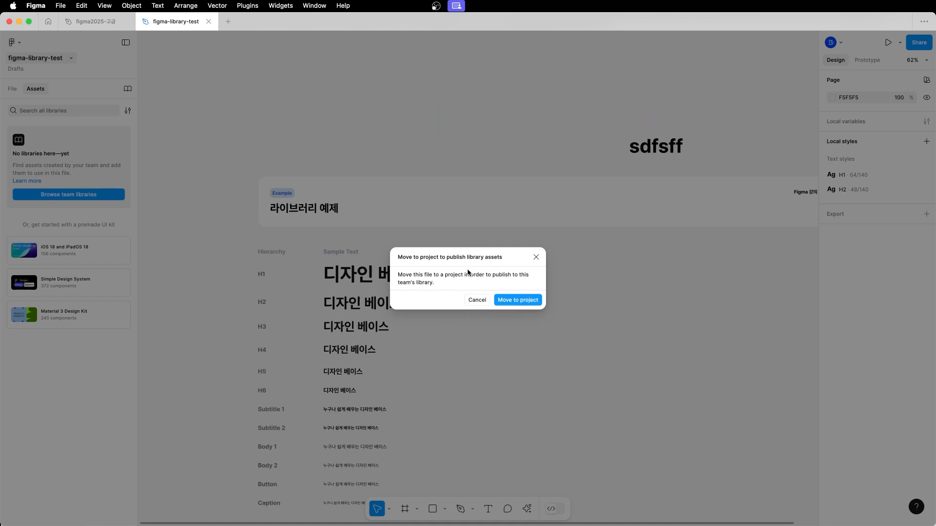
left_click(515, 301)
left_click(396, 182)
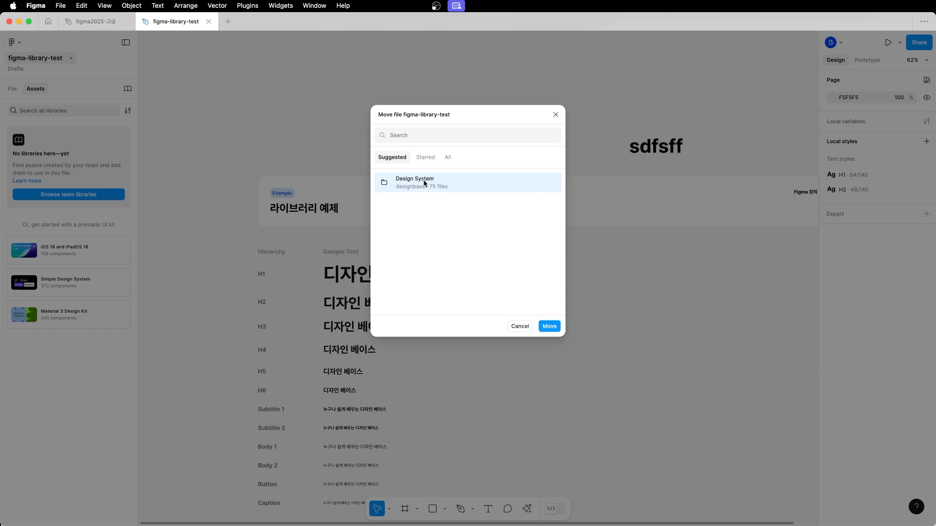
left_click(555, 326)
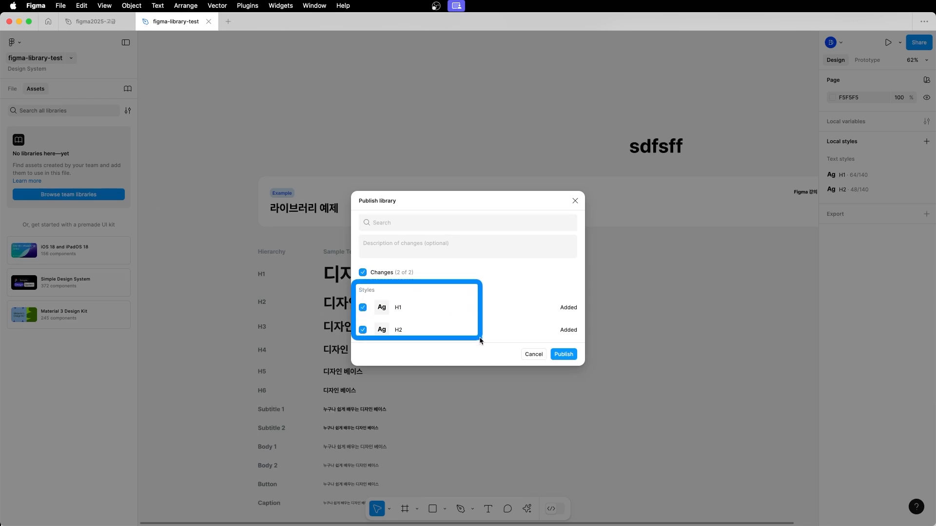
left_click(561, 356)
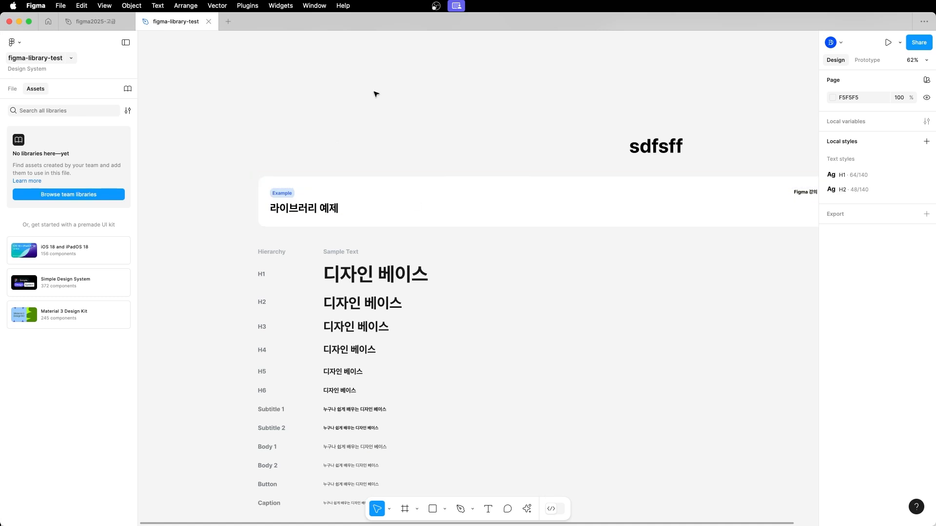
- Create another new design file and add a text layer reading "sdfsfsdf" on its canvas
key("super+n")
key("t")
left_click(482, 224)
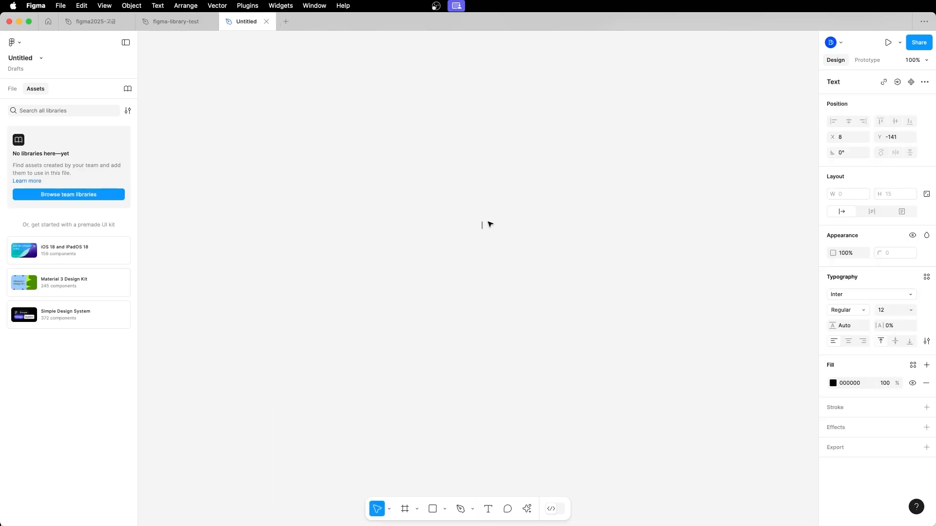
type("sdfsfsdf")
key("Escape")
- Check which text styles and libraries are available in the new file
left_click(923, 278)
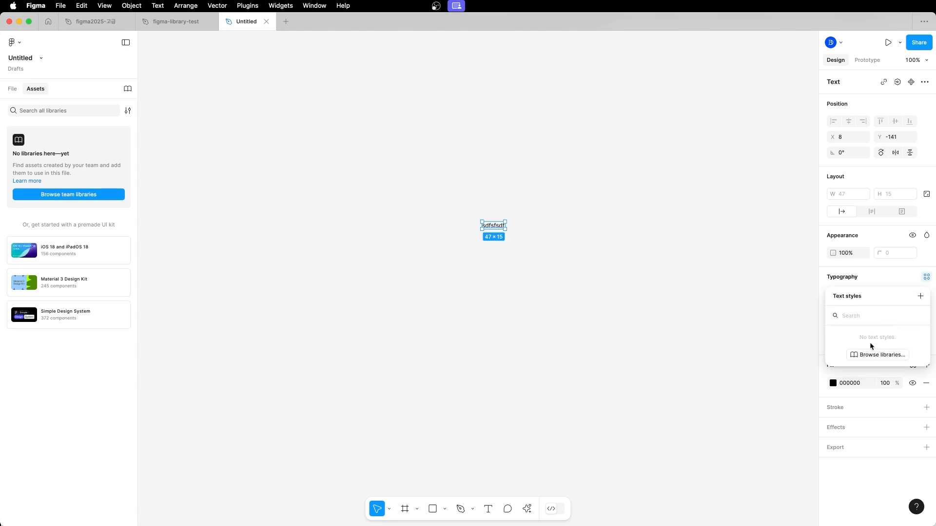
left_click(883, 356)
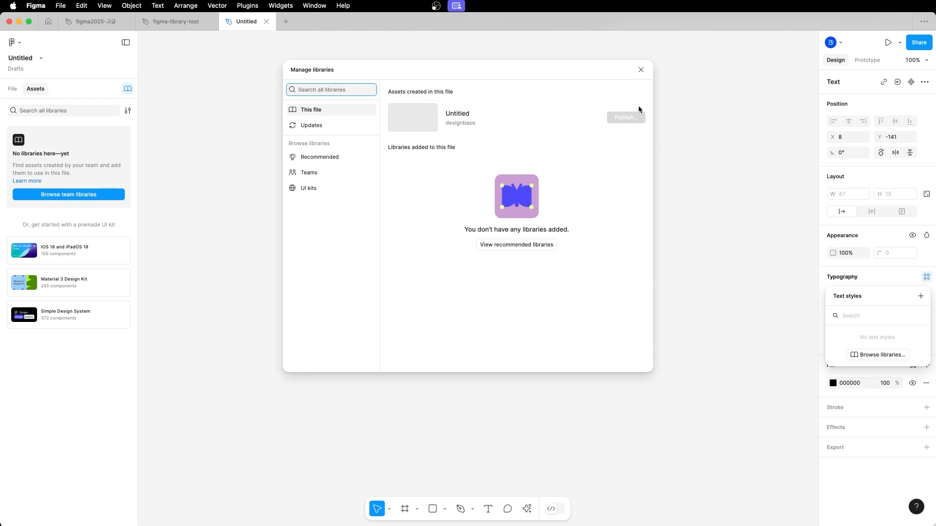
left_click(641, 70)
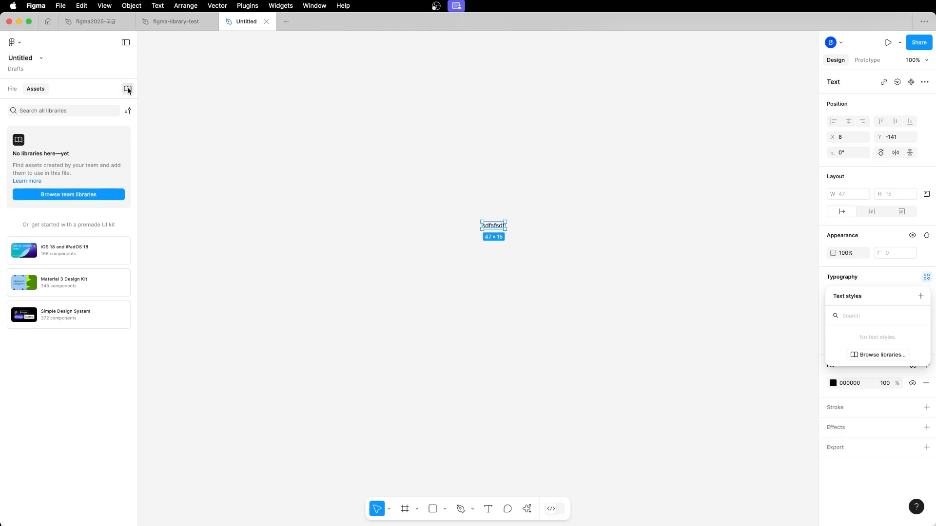
- Search the libraries for "test" and add the figma-library-test library to the new file
left_click(128, 89)
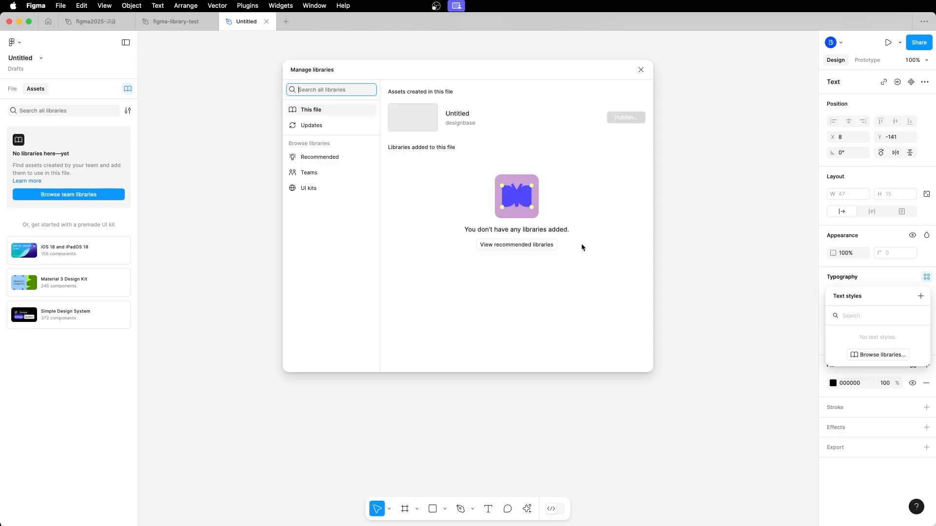
key("t")
left_click(337, 92)
type("test")
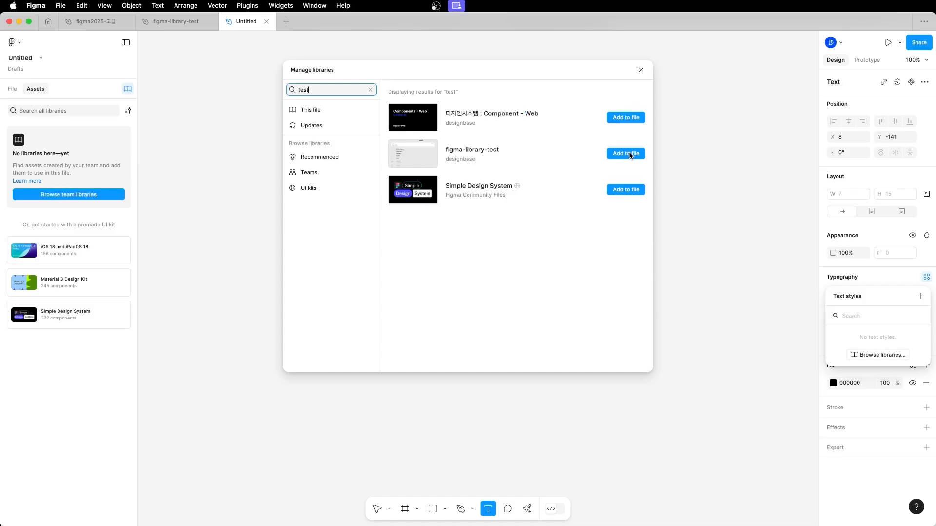
left_click(626, 154)
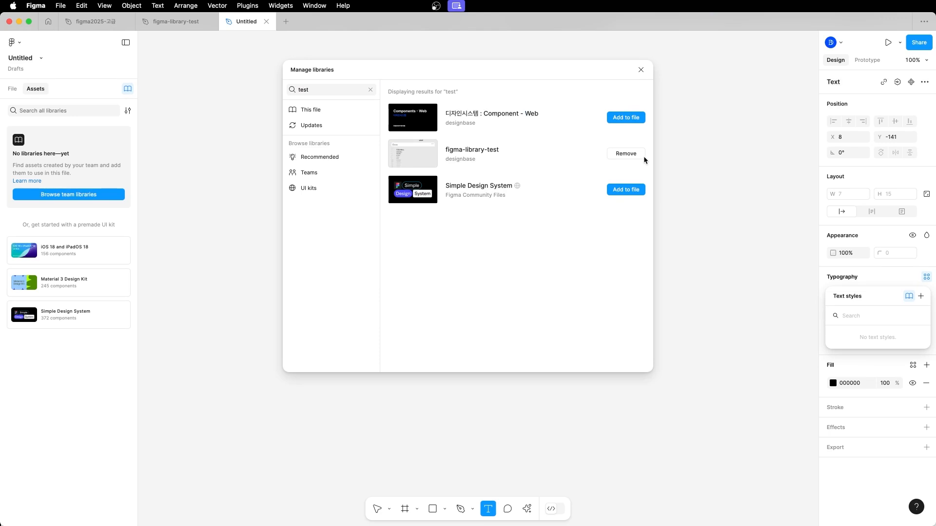
left_click(641, 69)
- Apply the H1 text style from the figma-library-test library to the text layer on the canvas
left_click_drag(442, 192, 537, 258)
scroll(492, 236, "up", 5)
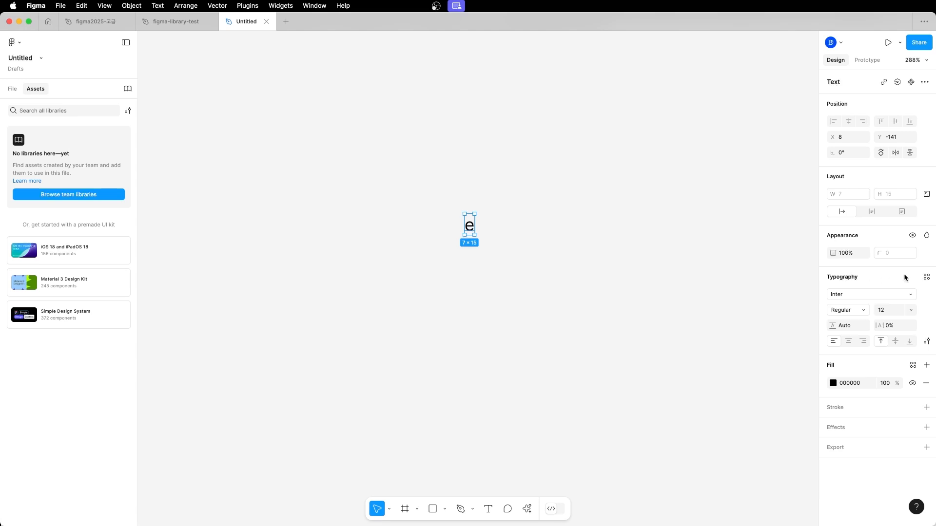
left_click(926, 277)
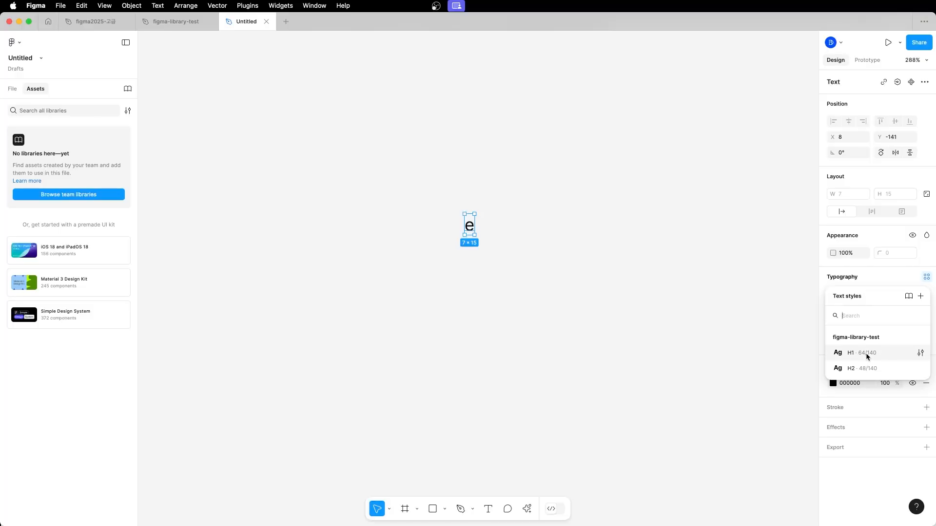
left_click(866, 355)
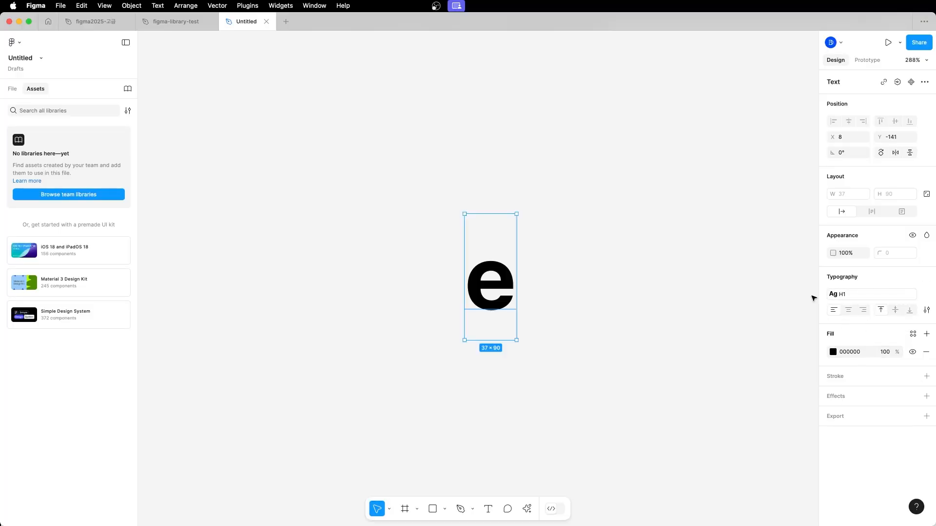
- Show the untitled file's layer list and select the text layer on the canvas
left_click(15, 91)
left_click(283, 257)
left_click_drag(320, 225, 685, 393)
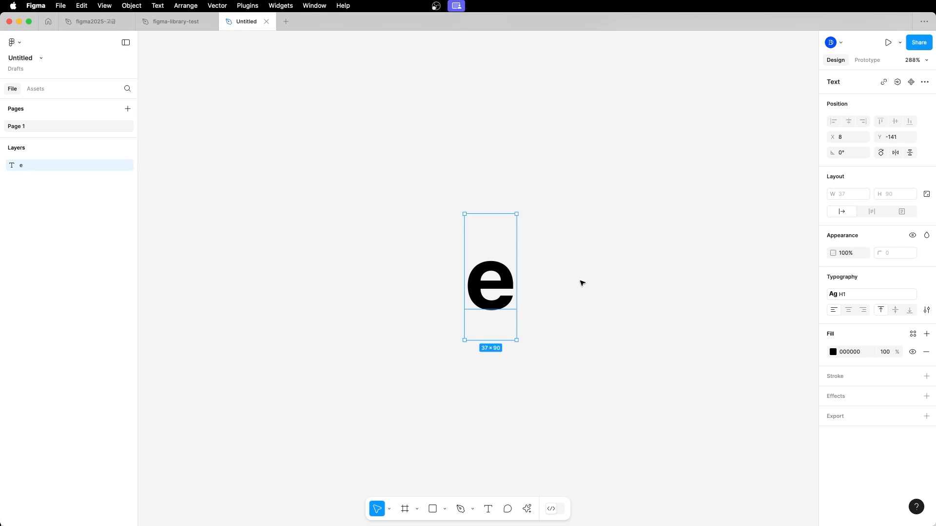
- In the figma-library-test file, set the H1 text style's font size to 56
left_click(177, 25)
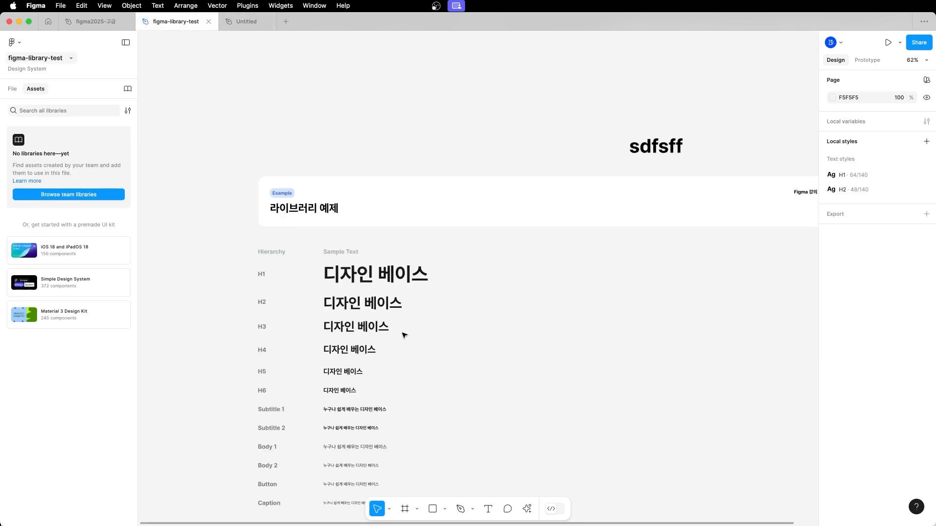
left_click(390, 282)
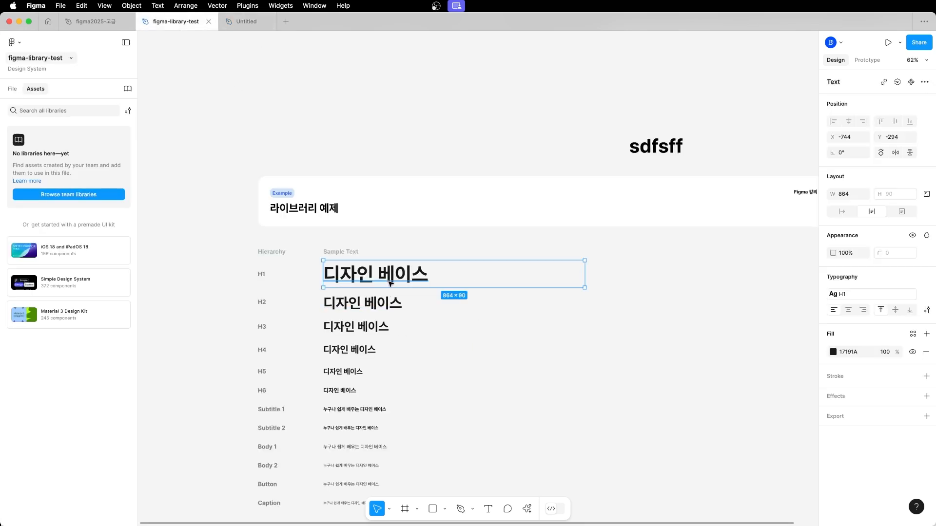
left_click(873, 293)
left_click(919, 353)
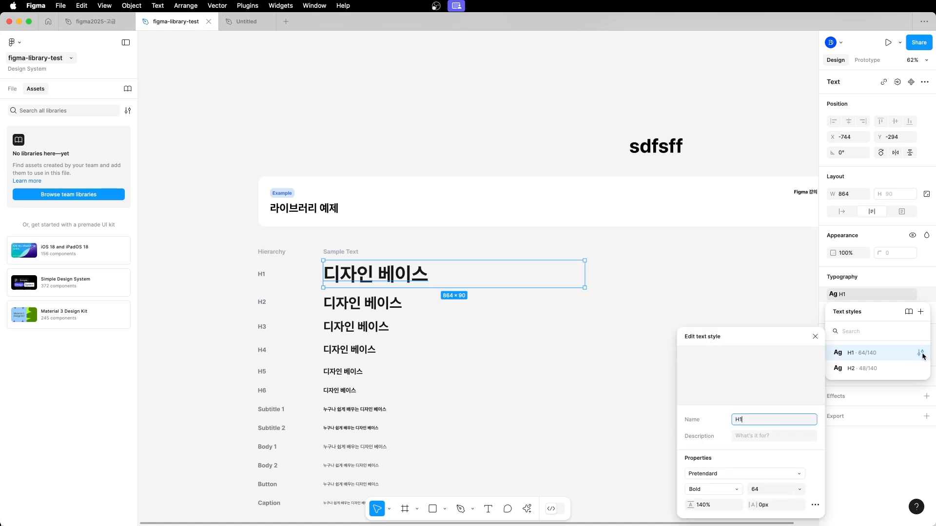
left_click(763, 490)
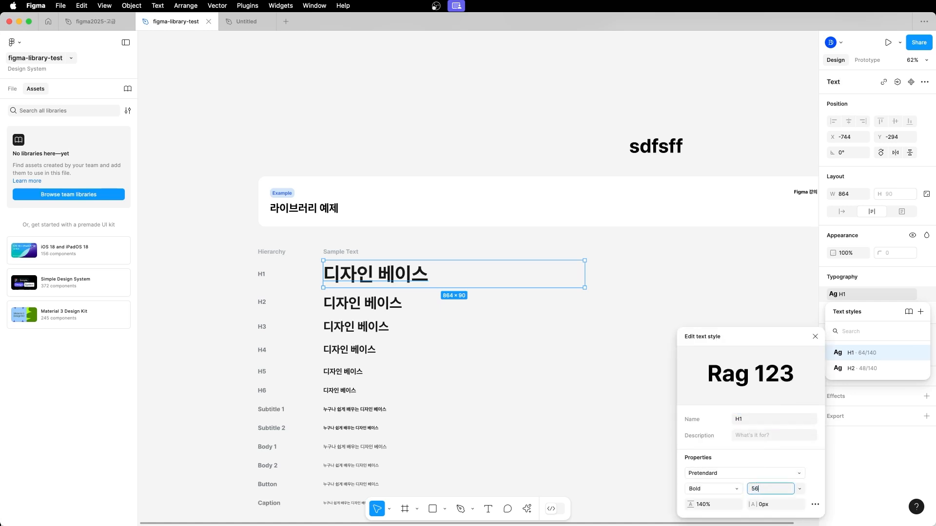
type("56")
key("Return")
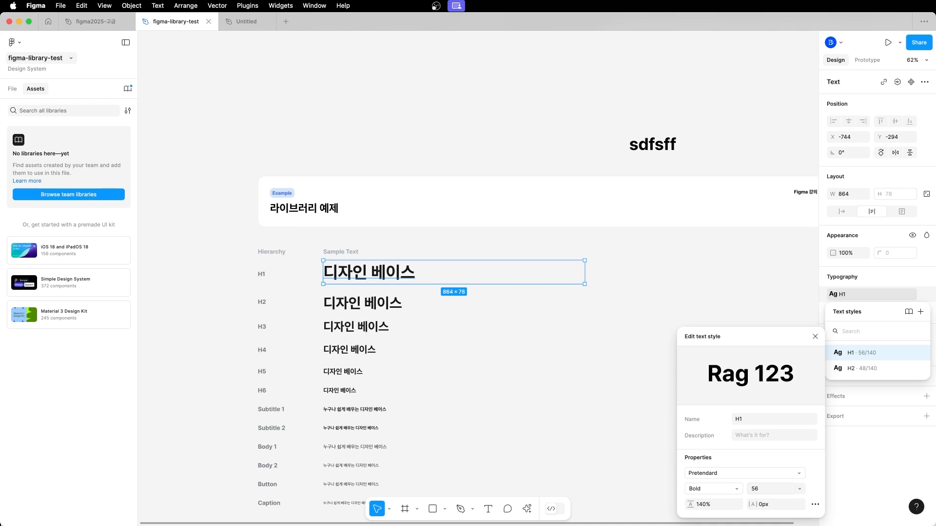
left_click(419, 94)
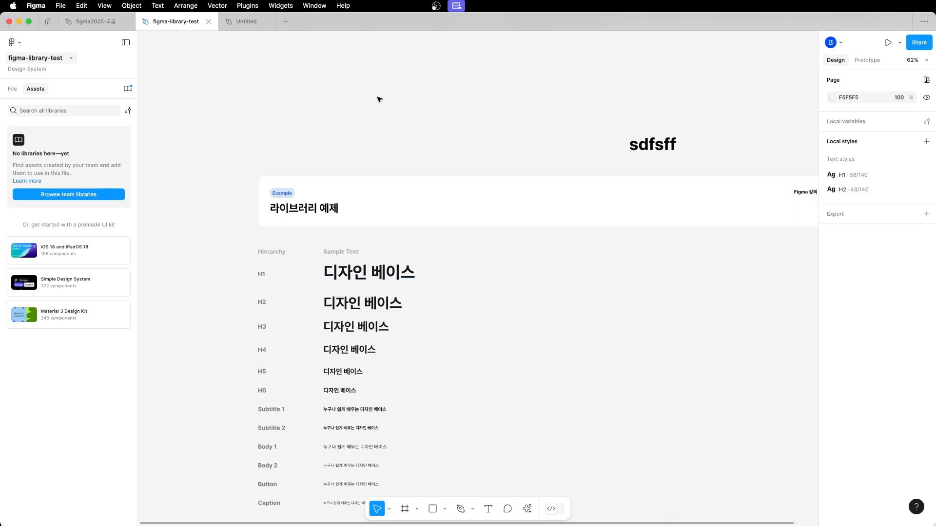
- Publish the modified H1 text style to the figma-library-test library
left_click(126, 91)
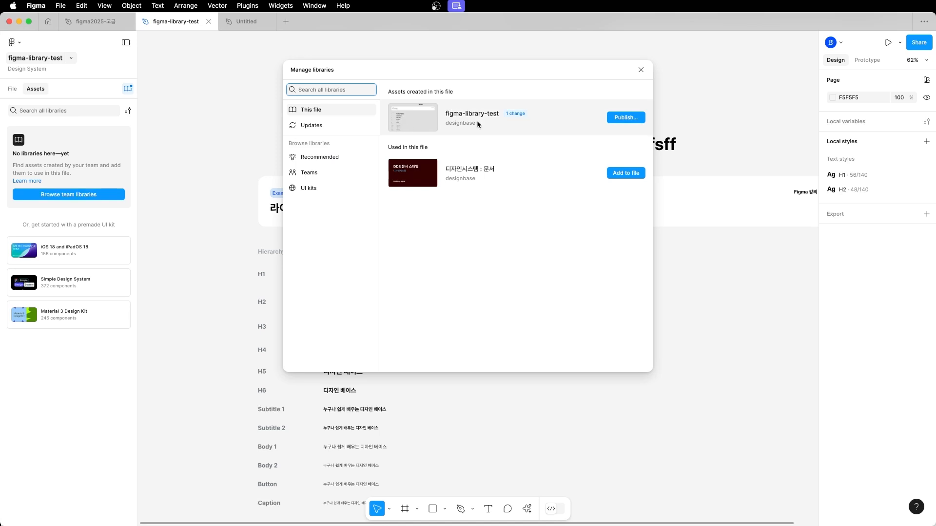
left_click(527, 118)
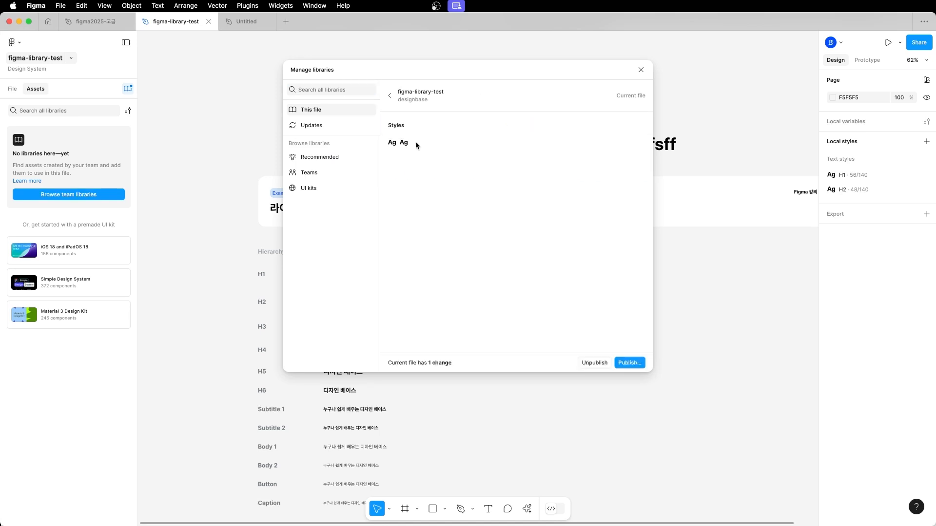
left_click(630, 364)
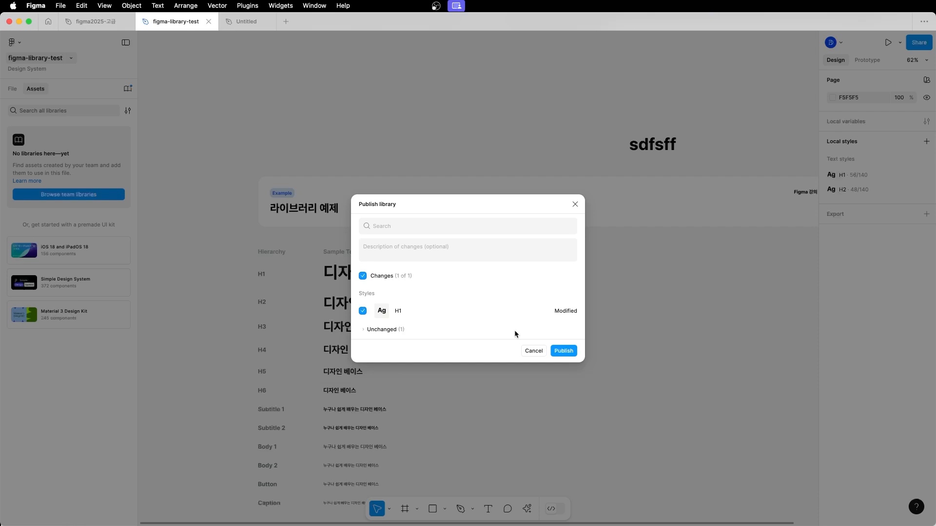
left_click(565, 353)
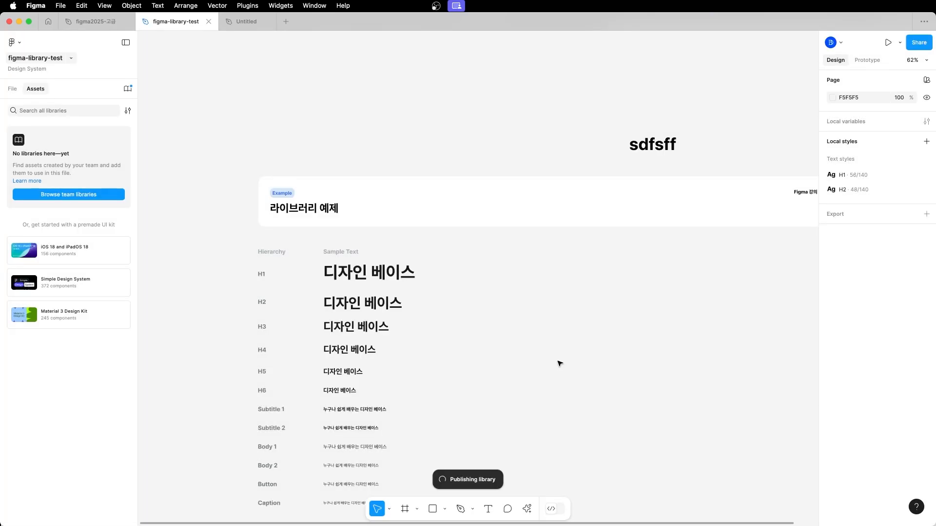
- In the untitled file, review the library updates from figma-library-test and apply all of them
left_click(245, 25)
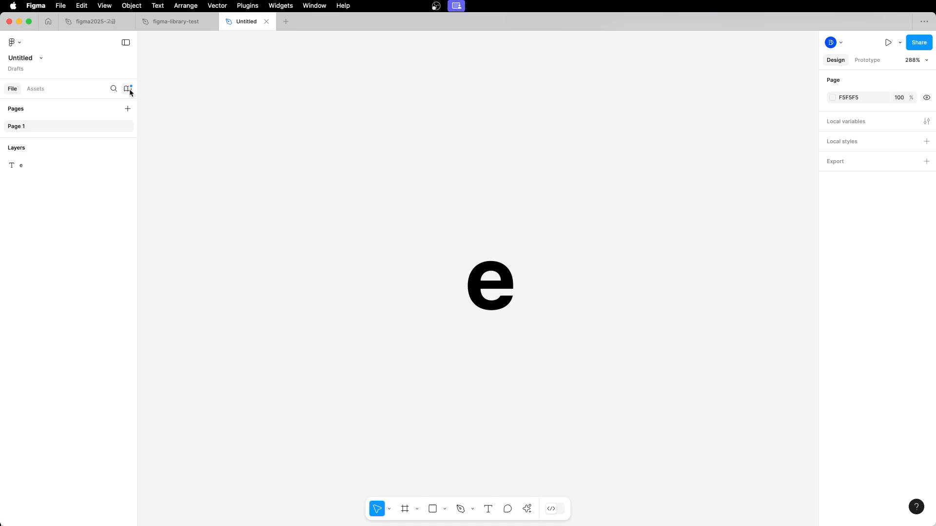
left_click(130, 91)
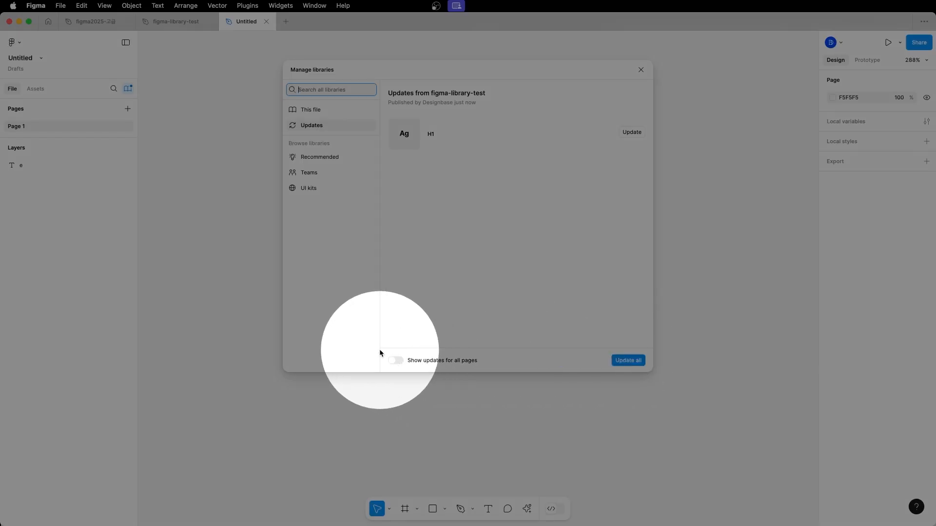
left_click_drag(378, 346, 488, 374)
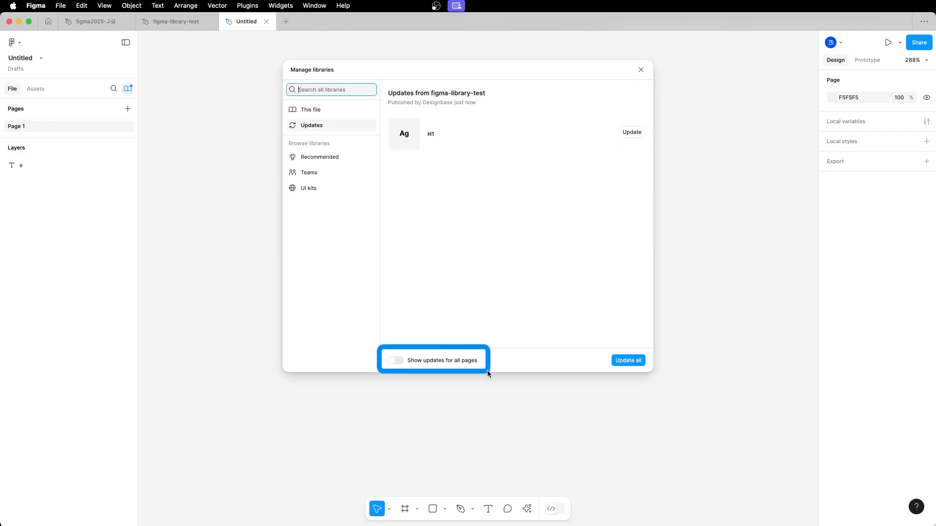
left_click(395, 359)
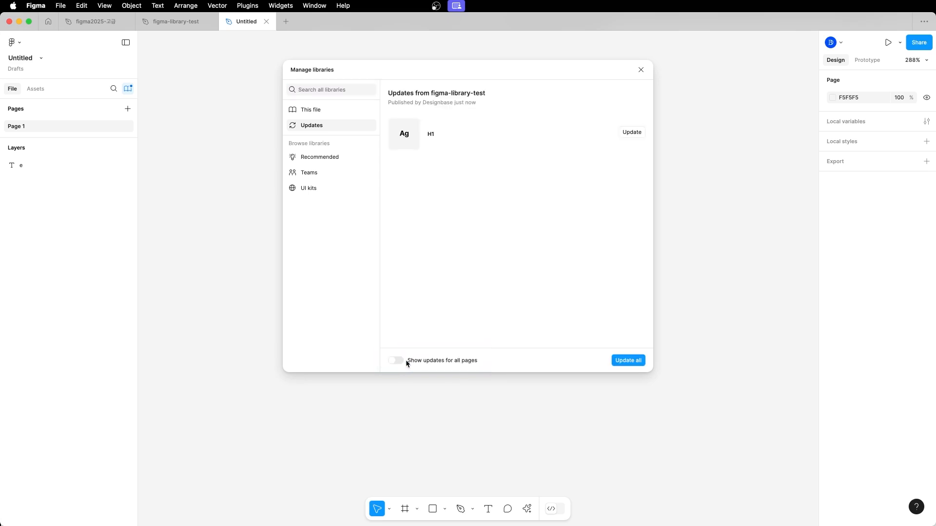
key("ctrl+s")
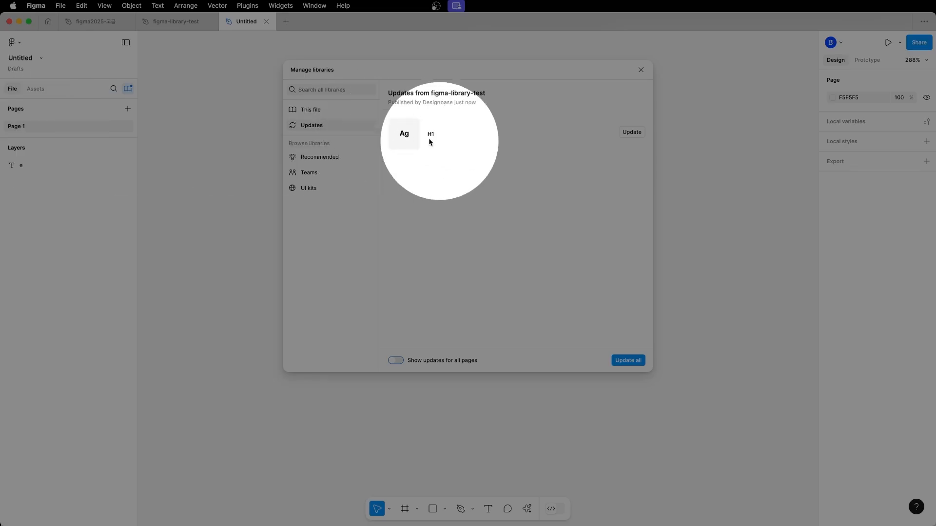
key("ctrl+s")
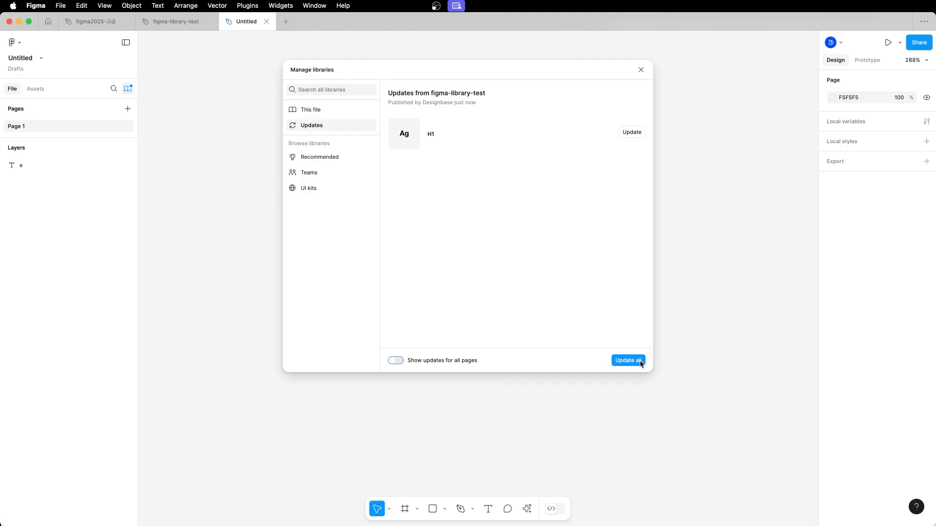
left_click(641, 362)
- View the details of the text layer's H1 library style and go to its definition in the source file
left_click(492, 304)
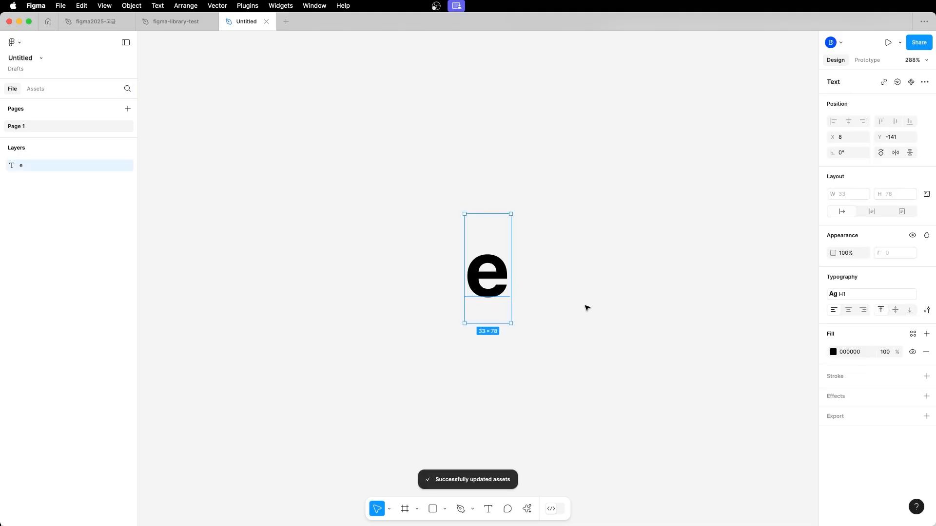
left_click(871, 292)
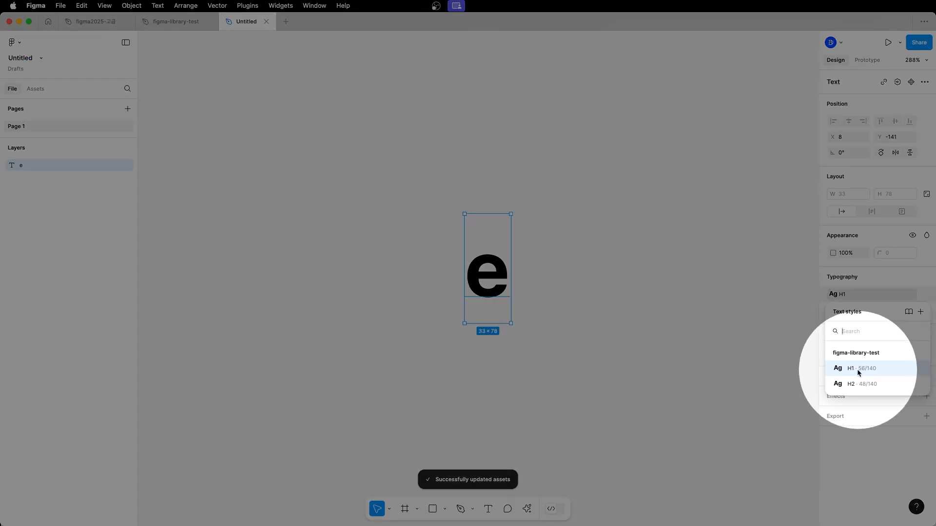
left_click(872, 372)
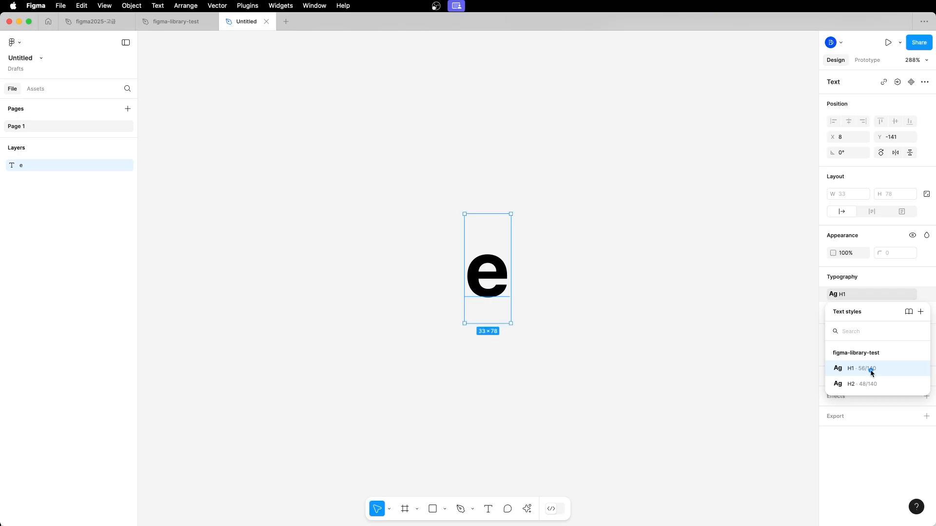
left_click(925, 373)
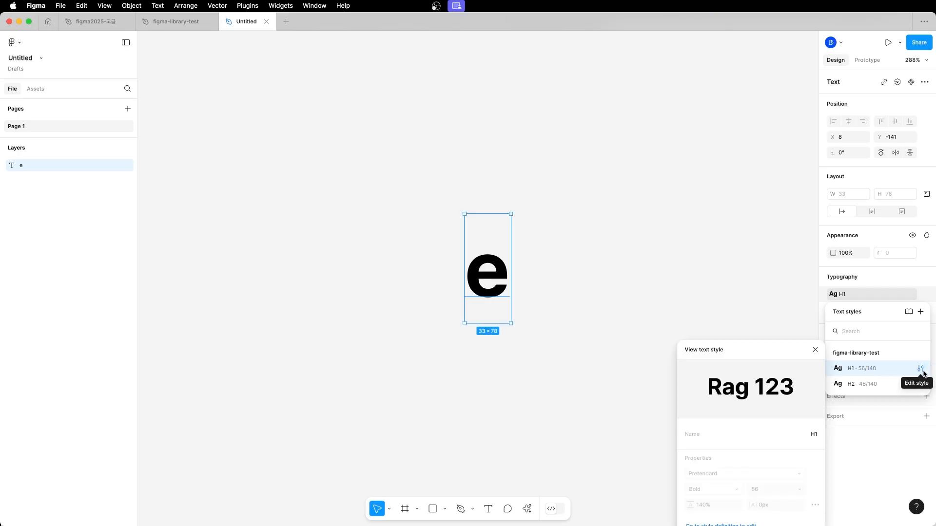
left_click_drag(743, 348, 680, 152)
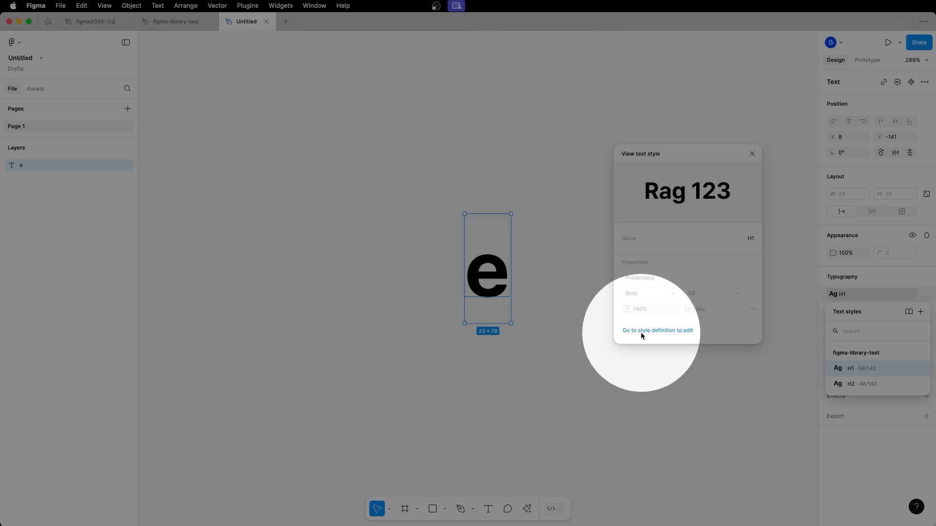
left_click(660, 331)
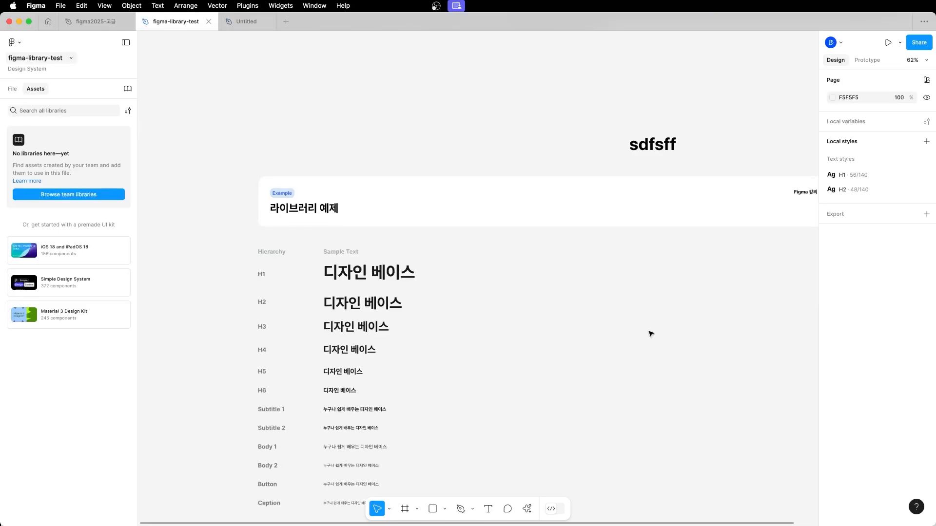